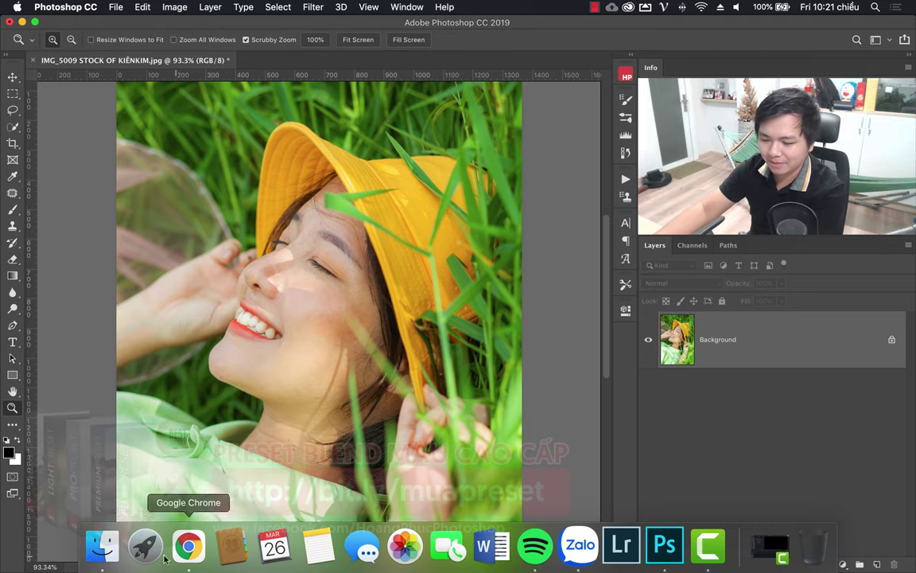
Open the Hieu Ung Tranh Son Dau effect-files folder in Finder beside the Photoshop photo.
click(113, 554)
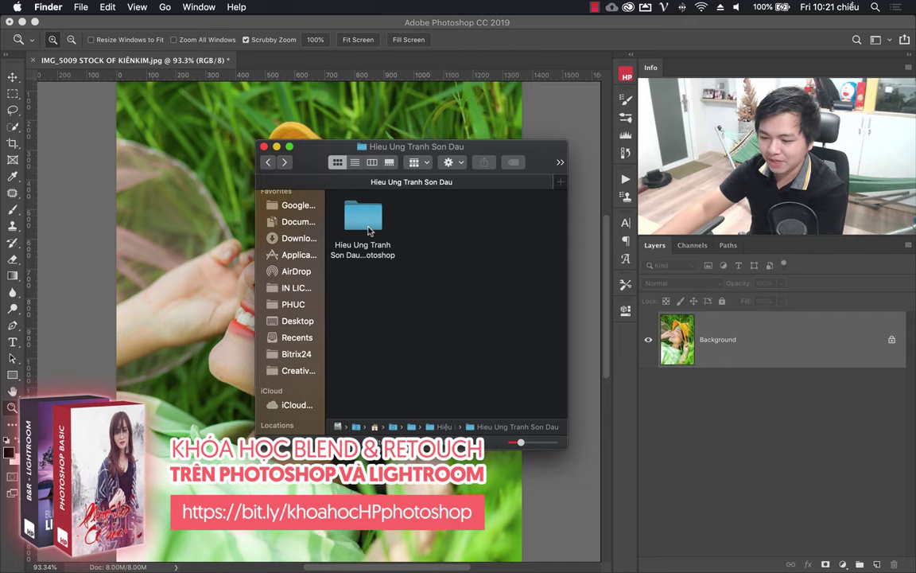
Go into the HPphotoshop folder and open its chat lieu subfolder.
double_click(368, 231)
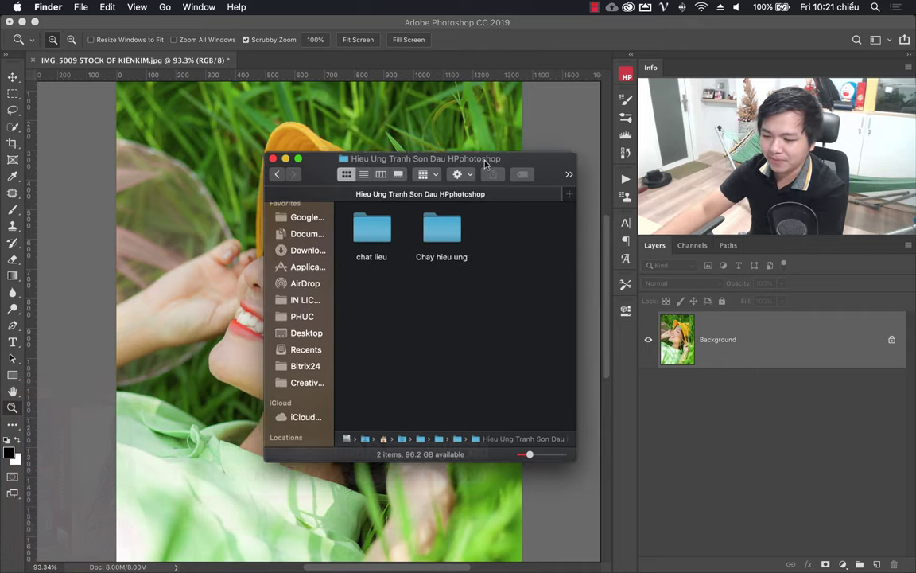
click(384, 246)
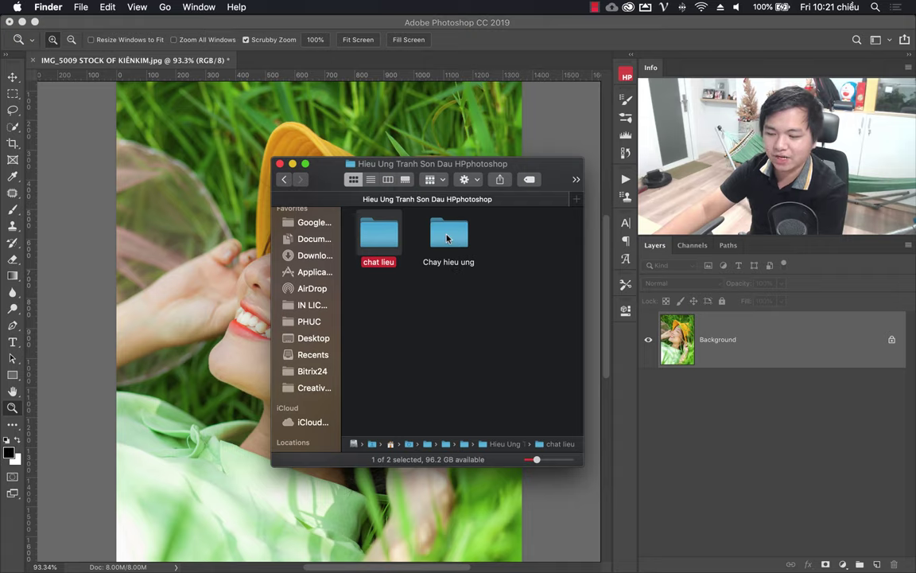
click(448, 238)
mouse_move(459, 164)
mouse_down()
mouse_move(137, 221)
mouse_move(370, 168)
mouse_up()
click(281, 243)
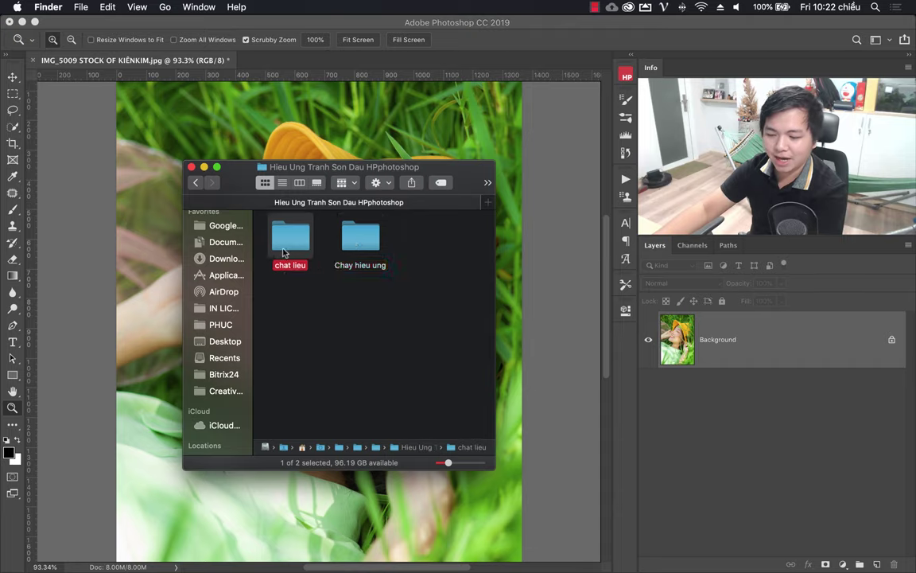
double_click(284, 252)
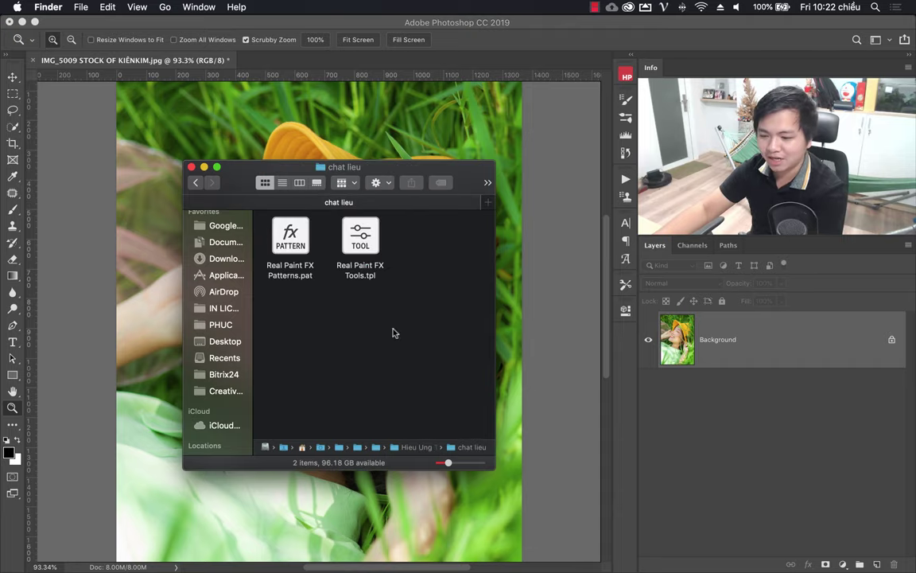
Drag Real Paint FX Patterns.pat from chat lieu onto the Photoshop photo to load it.
click(493, 47)
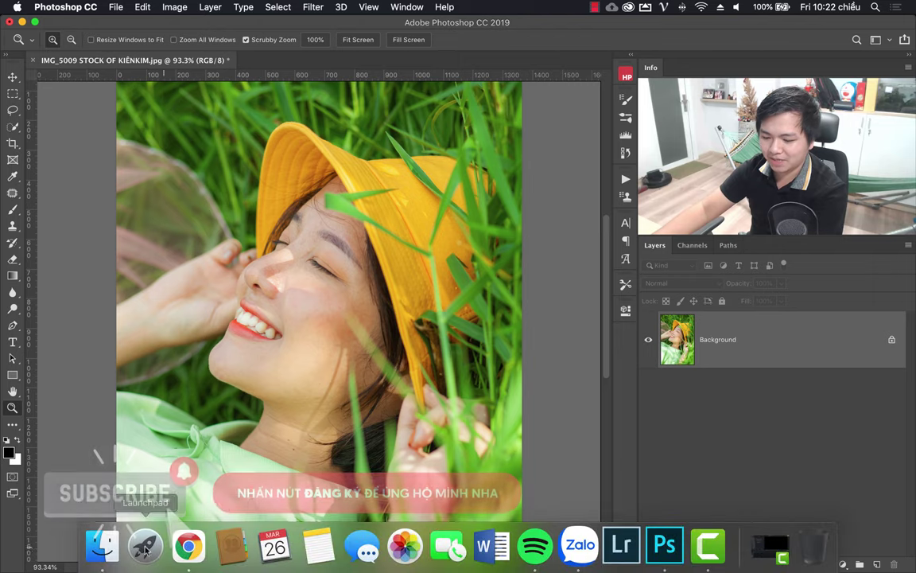
click(106, 544)
drag(369, 174, 435, 221)
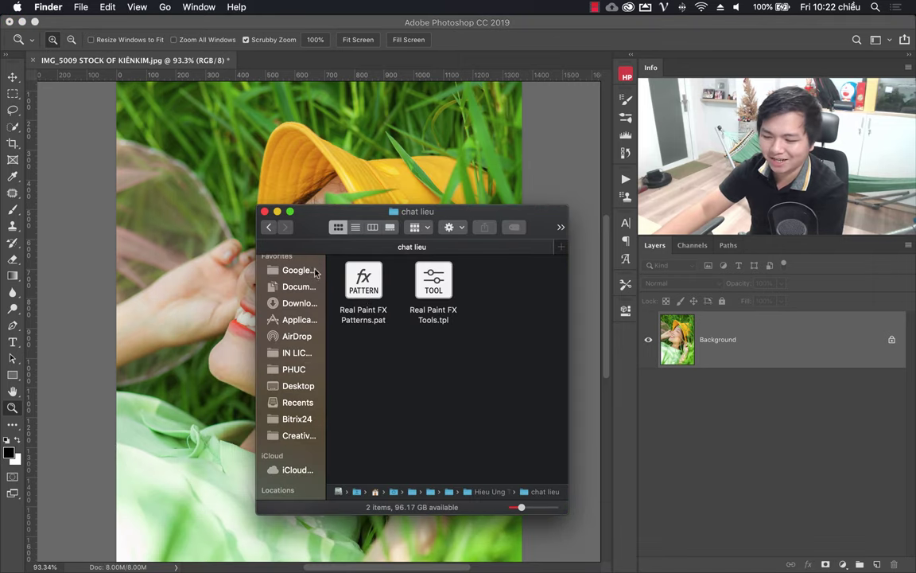
drag(353, 284, 500, 74)
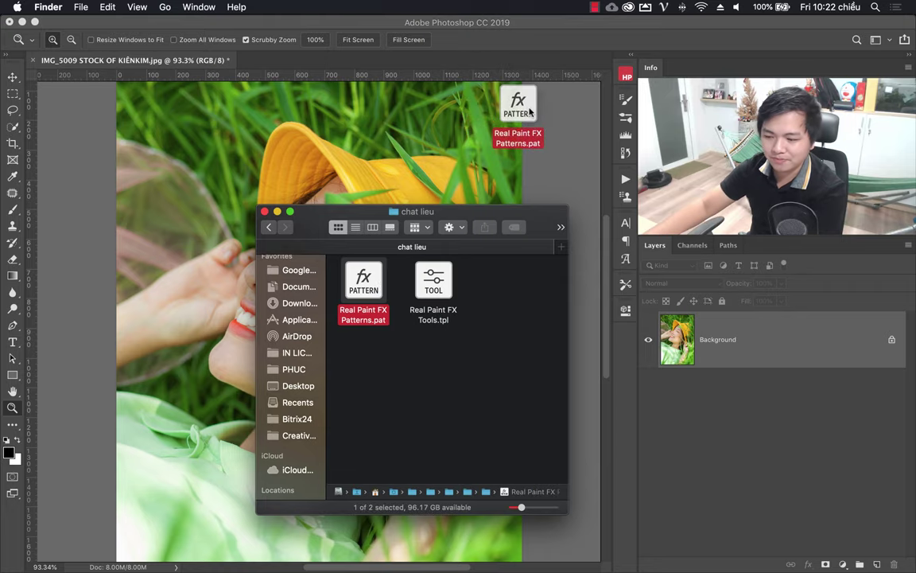
mouse_move(500, 74)
mouse_down()
mouse_move(529, 110)
mouse_move(478, 61)
mouse_up()
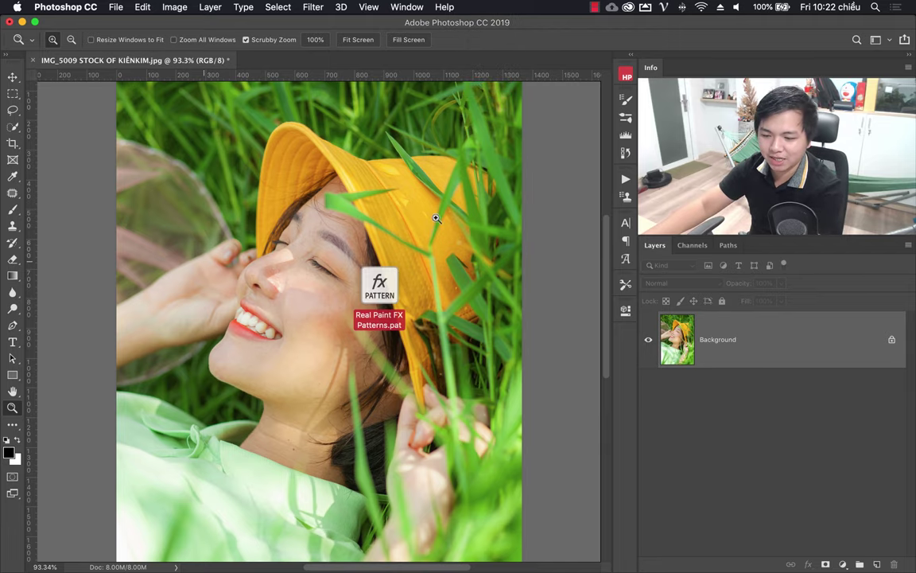
mouse_move(477, 61)
mouse_down()
mouse_move(276, 229)
mouse_move(551, 141)
mouse_move(491, 162)
mouse_move(557, 153)
mouse_move(510, 143)
mouse_move(533, 50)
mouse_up()
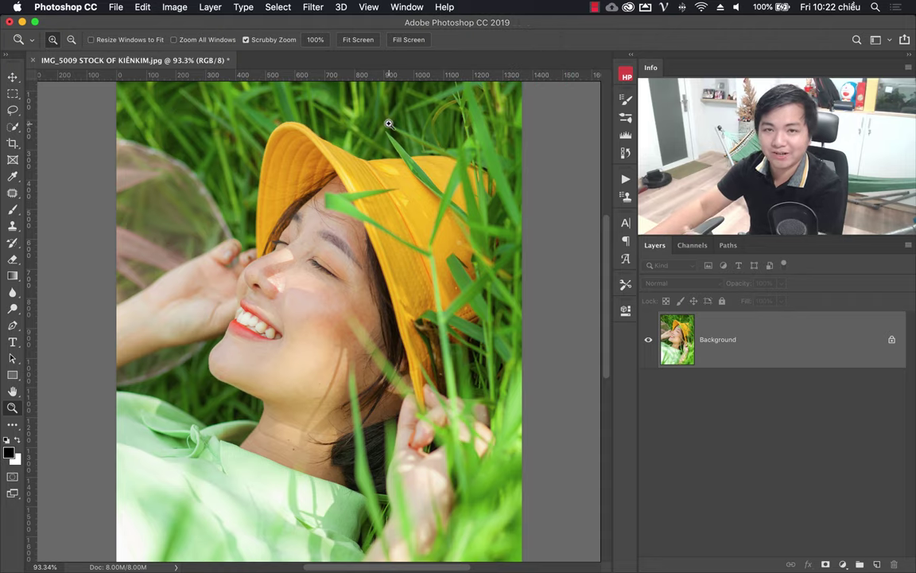
Drag Real Paint FX Tools.tpl from chat lieu onto Photoshop to load the tool presets.
click(118, 552)
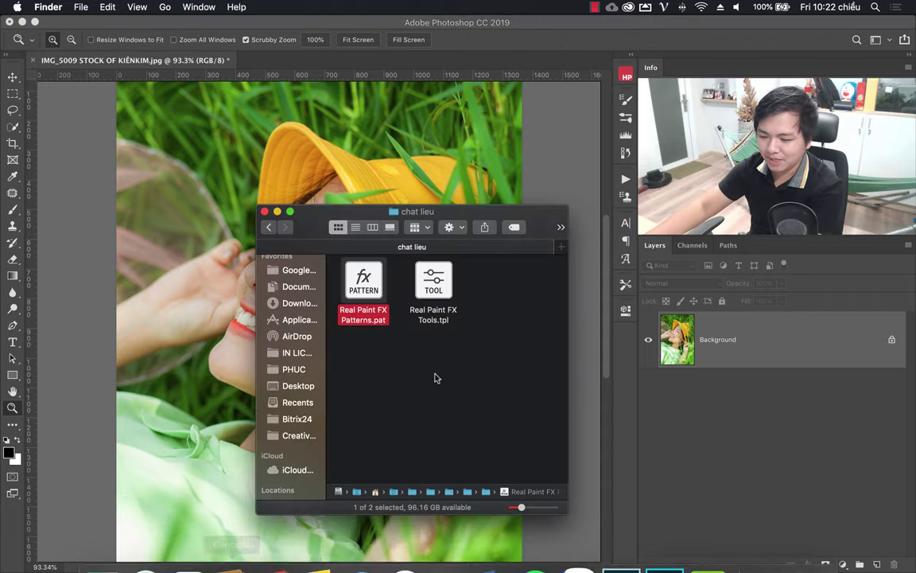
click(431, 294)
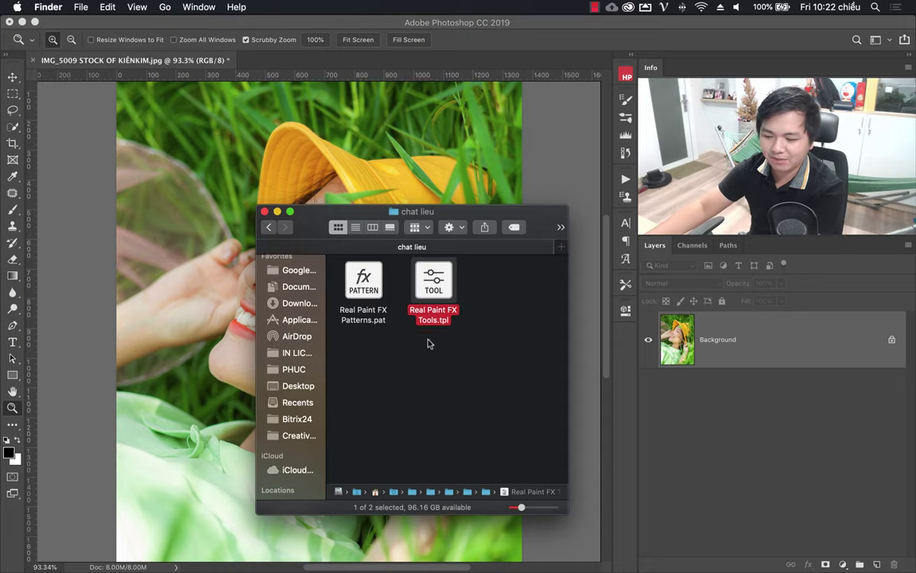
drag(441, 284, 498, 69)
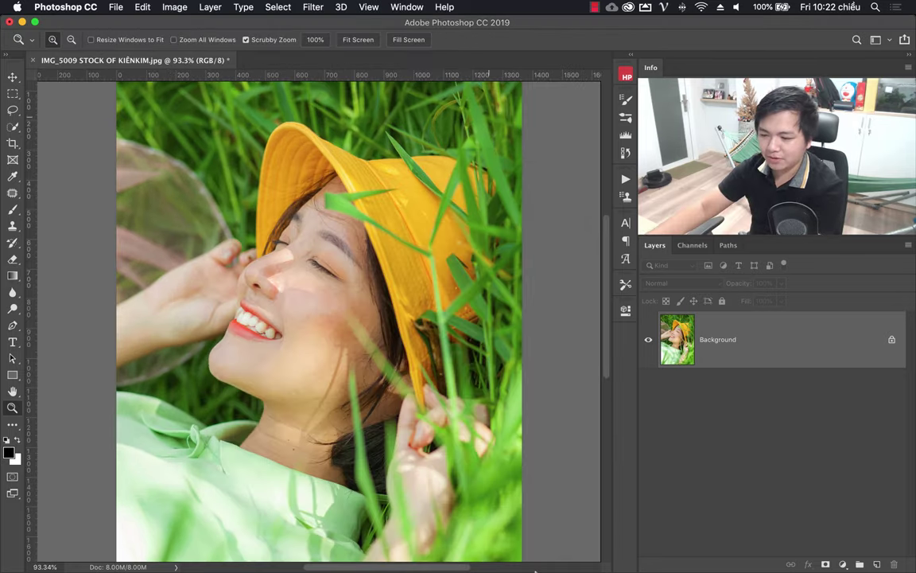
click(626, 286)
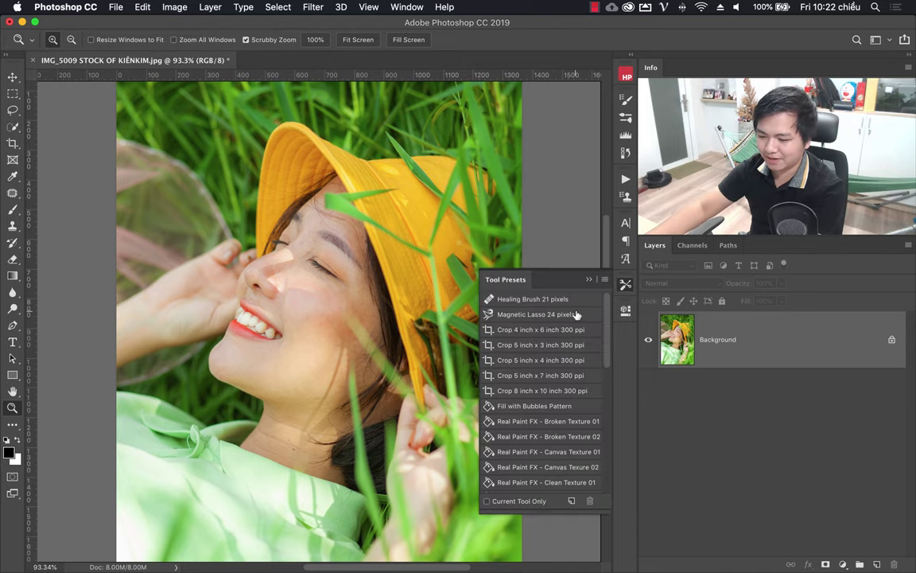
click(588, 280)
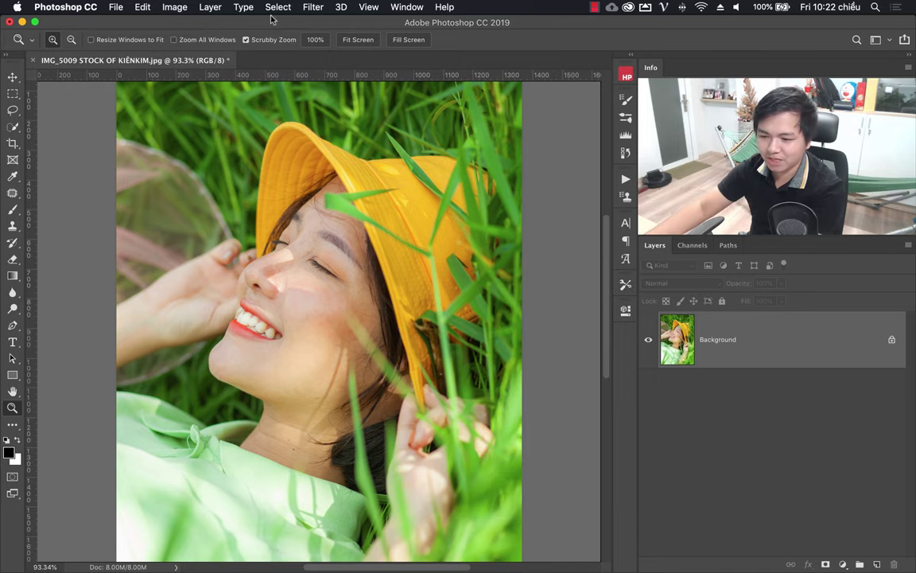
click(625, 284)
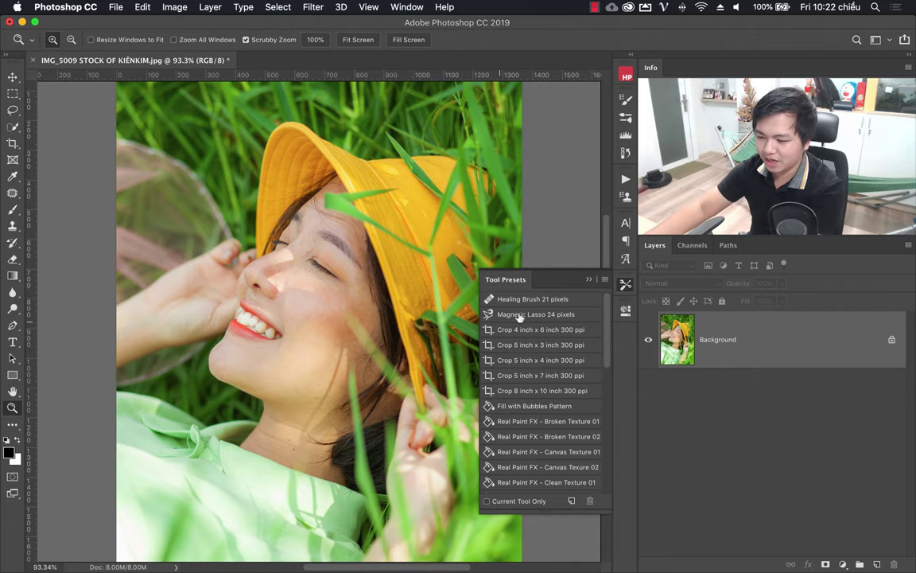
click(407, 7)
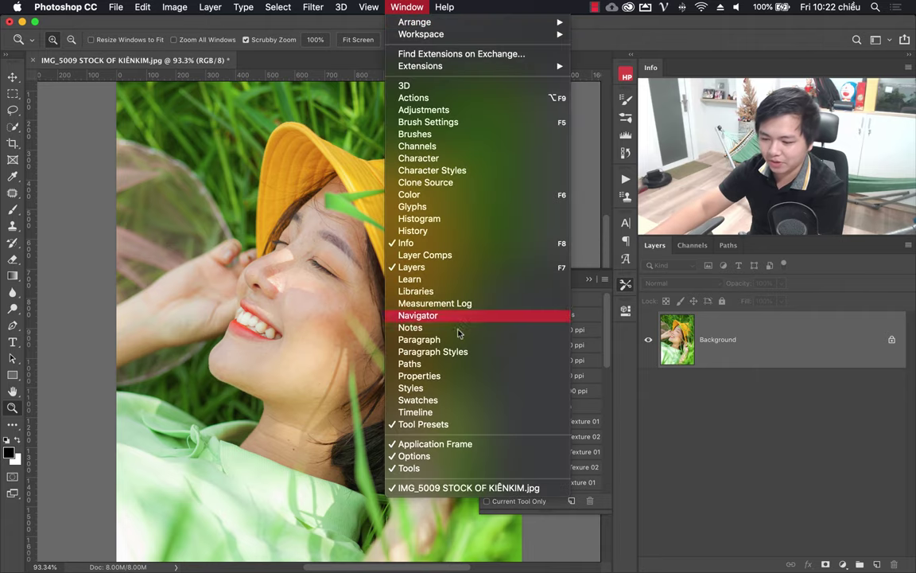
click(445, 426)
click(625, 284)
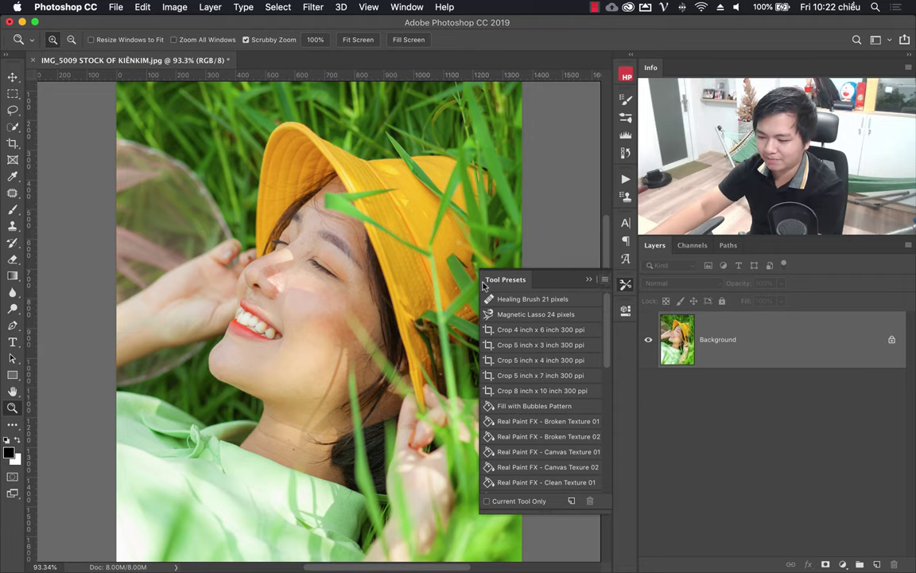
scroll(604, 350, down, 5)
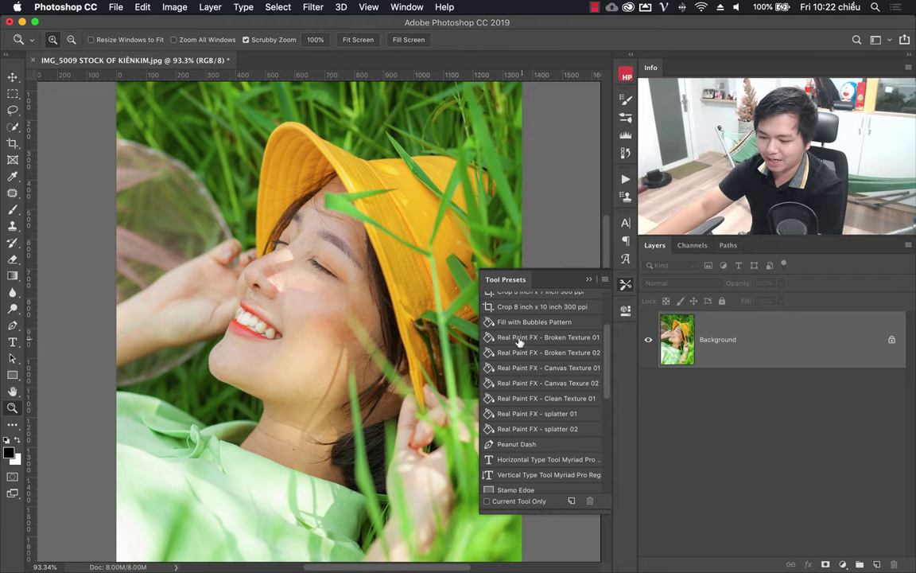
scroll(537, 360, down, 10)
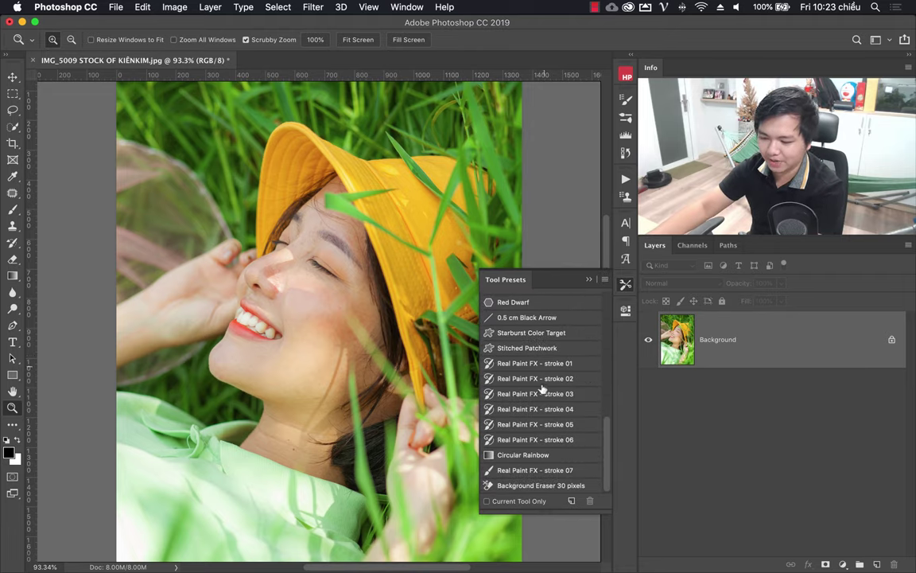
scroll(537, 414, up, 3)
scroll(539, 431, up, 4)
scroll(540, 433, up, 5)
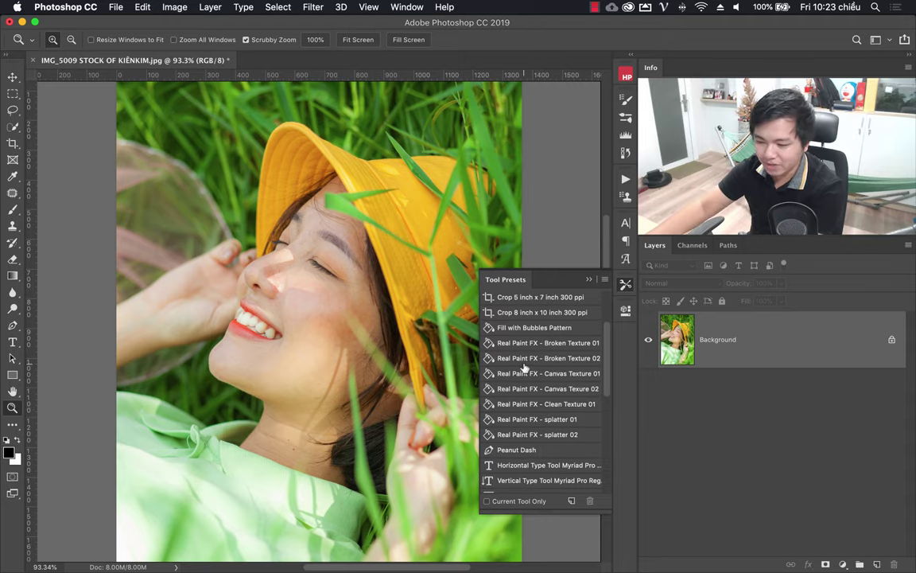
click(590, 281)
scroll(346, 246, down, 2)
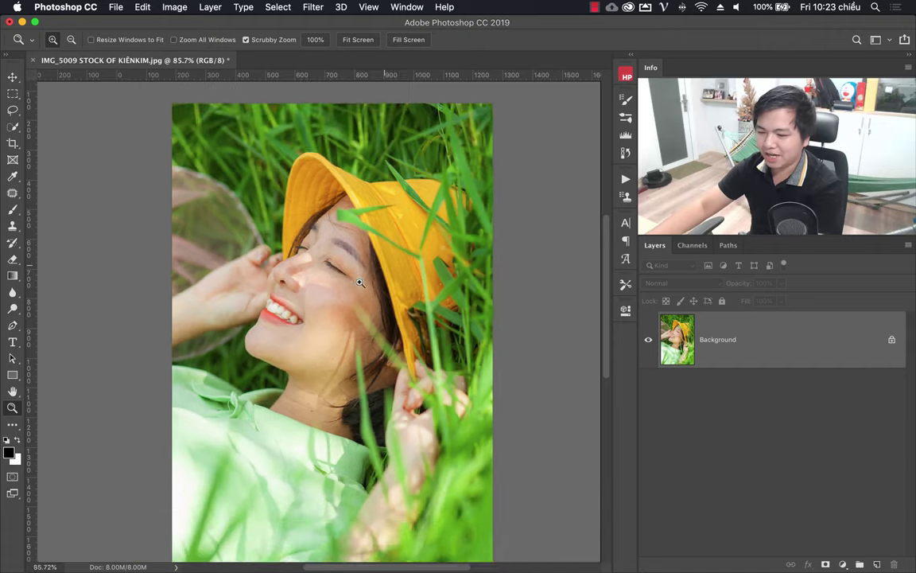
scroll(350, 262, down, 2)
scroll(358, 282, down, 2)
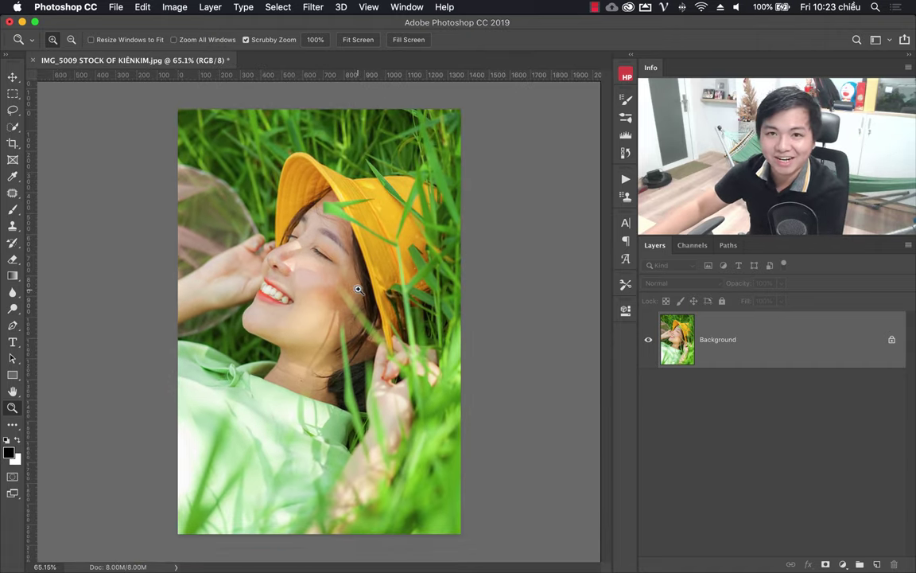
key(super+alt+i)
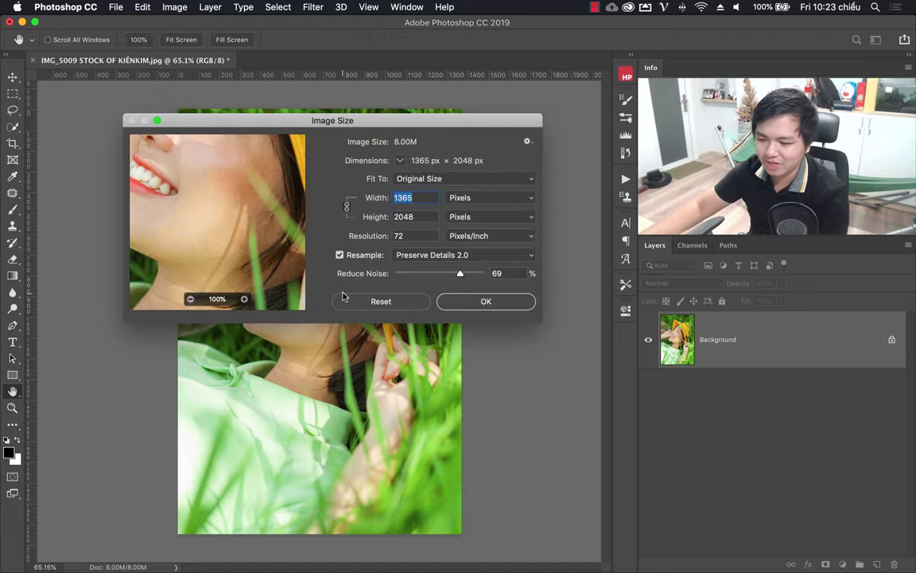
click(362, 300)
key(z)
click(174, 8)
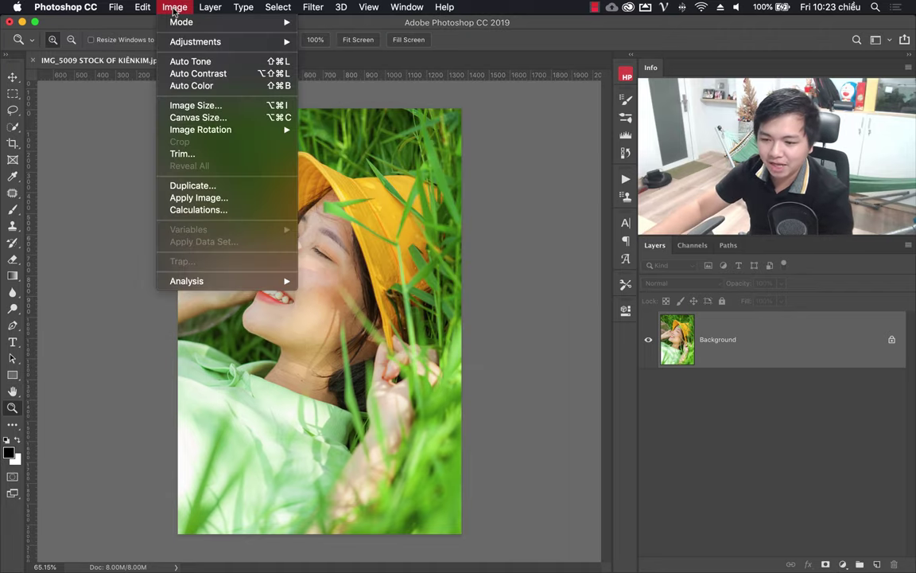
click(195, 105)
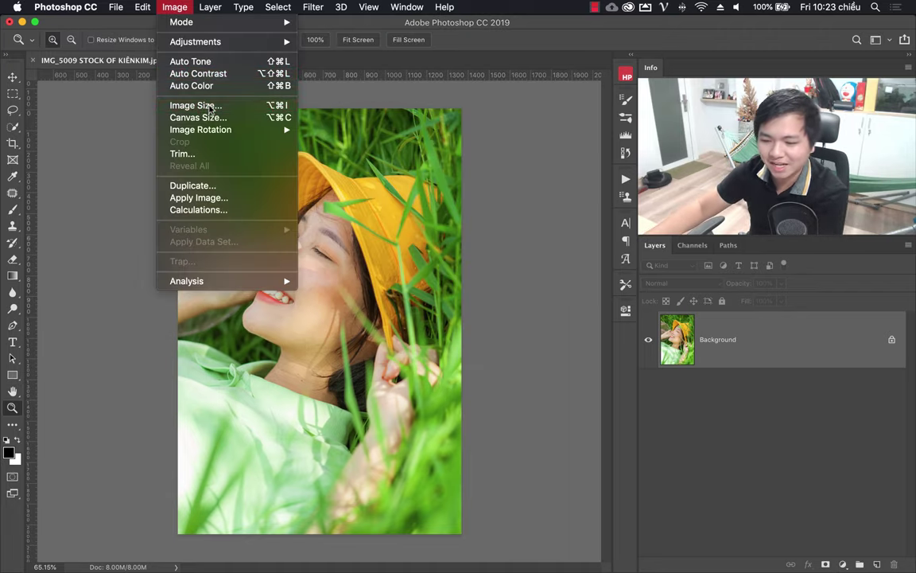
drag(444, 127, 448, 141)
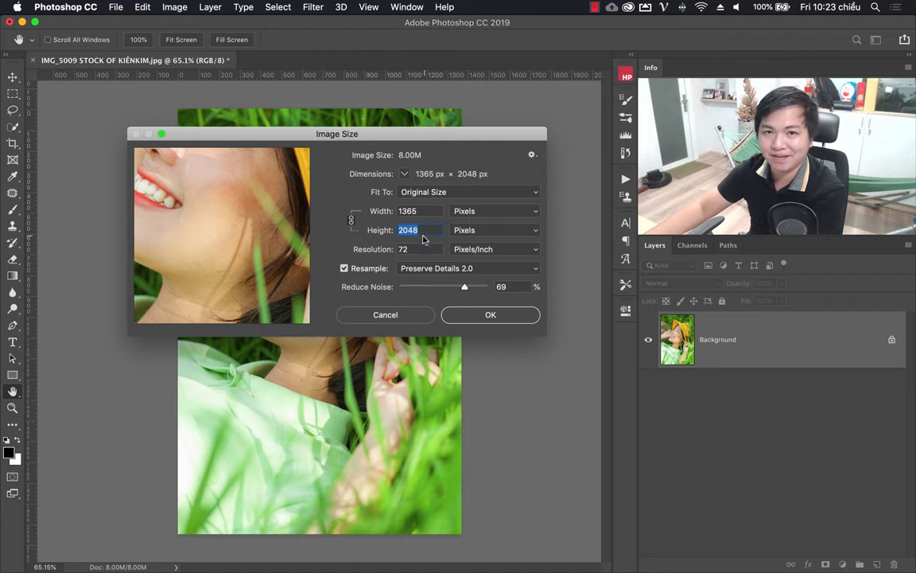
click(386, 315)
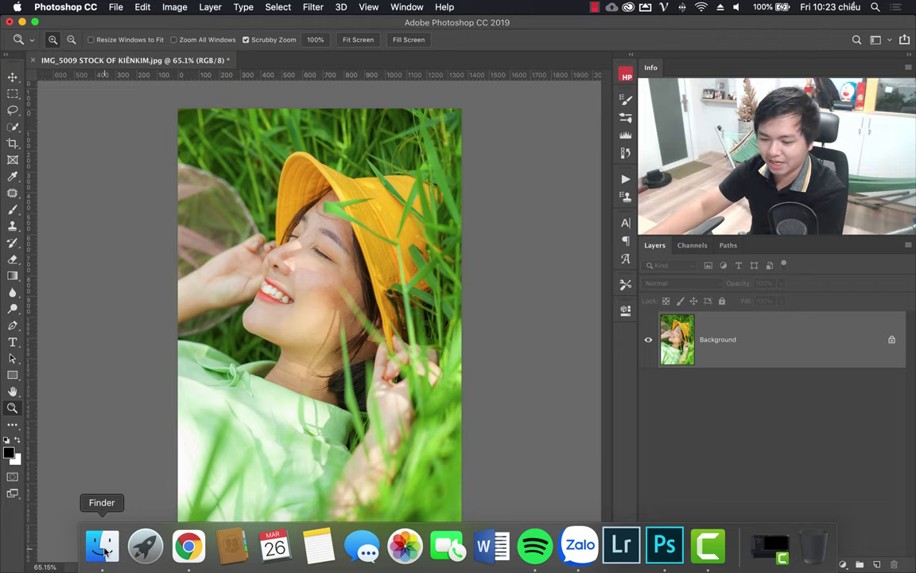
Locate Real-Paint-FX.jsx in the Chay hieu ung folder, then return to the Photoshop photo.
click(105, 547)
click(268, 226)
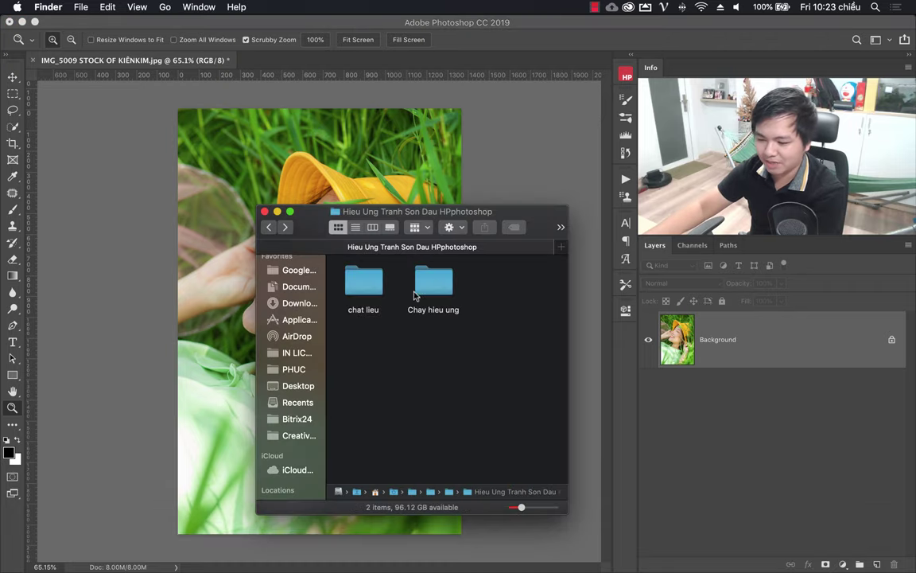
double_click(413, 290)
click(367, 280)
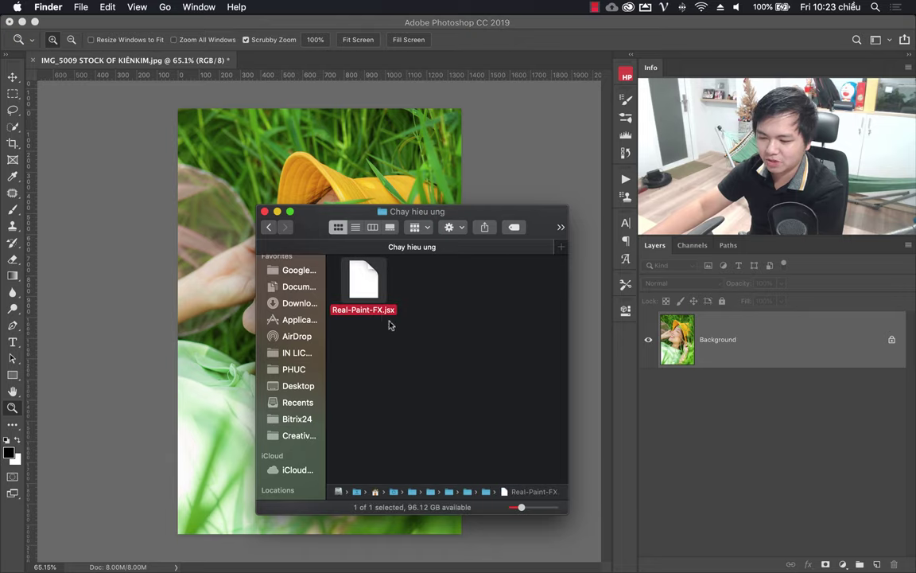
click(119, 88)
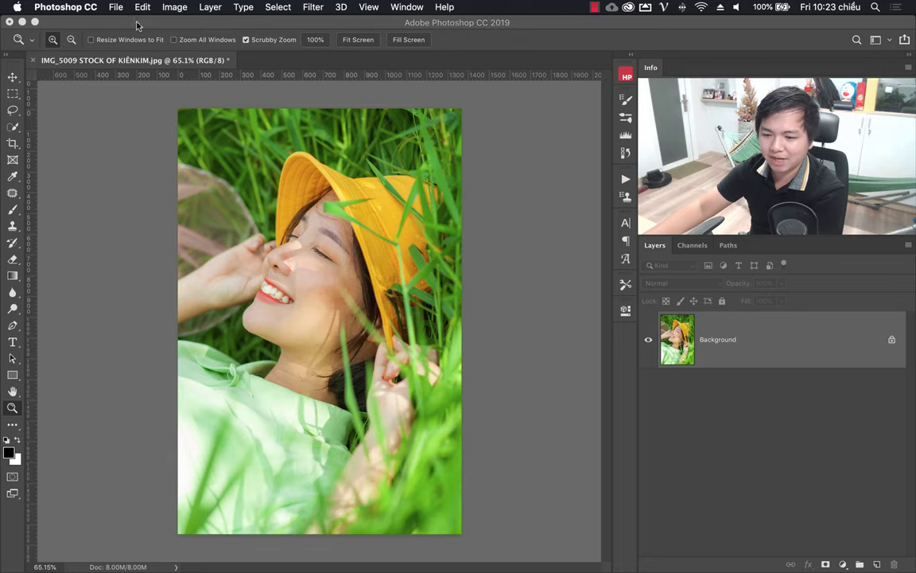
Browse via File > Scripts from Downloads to Chay hieu ung and select Real-Paint-FX.jsx.
click(116, 8)
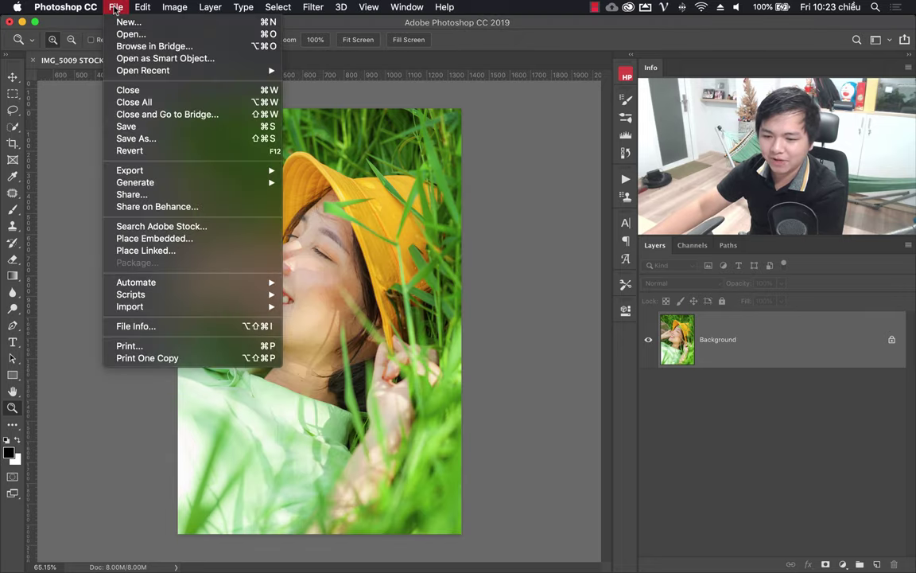
mouse_move(130, 295)
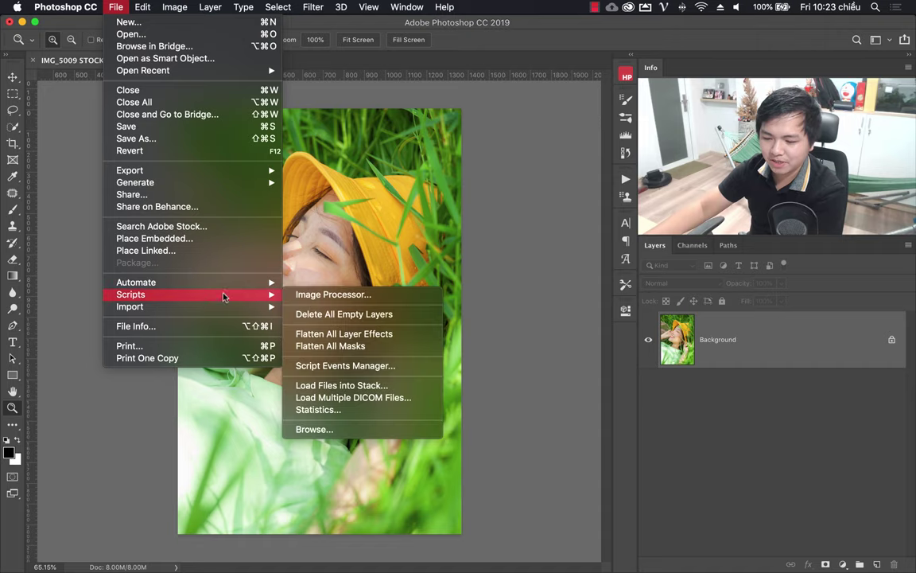
click(348, 432)
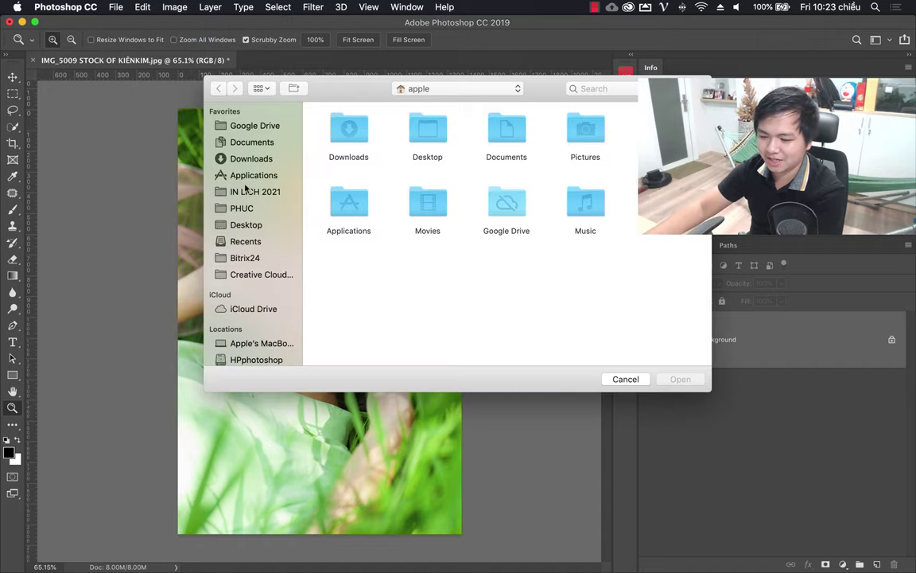
click(250, 158)
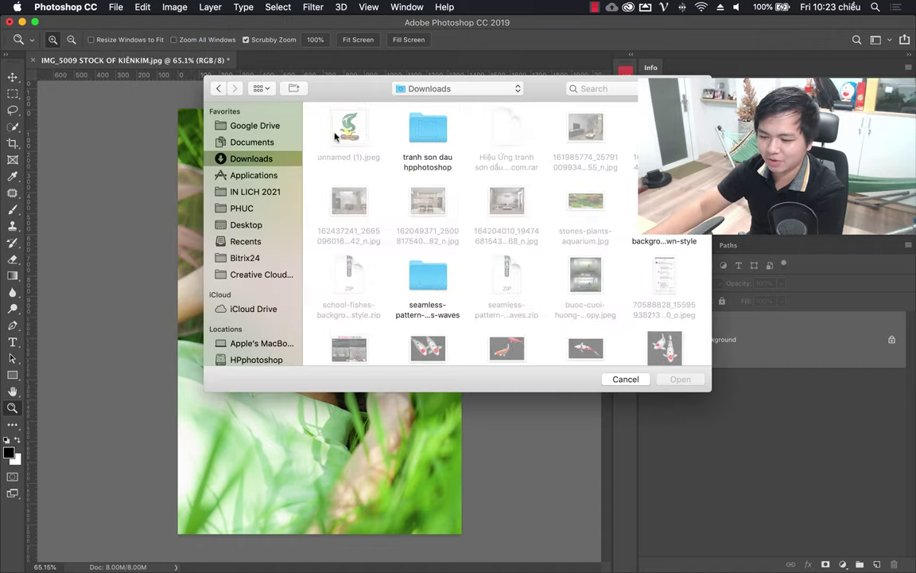
double_click(428, 127)
double_click(352, 128)
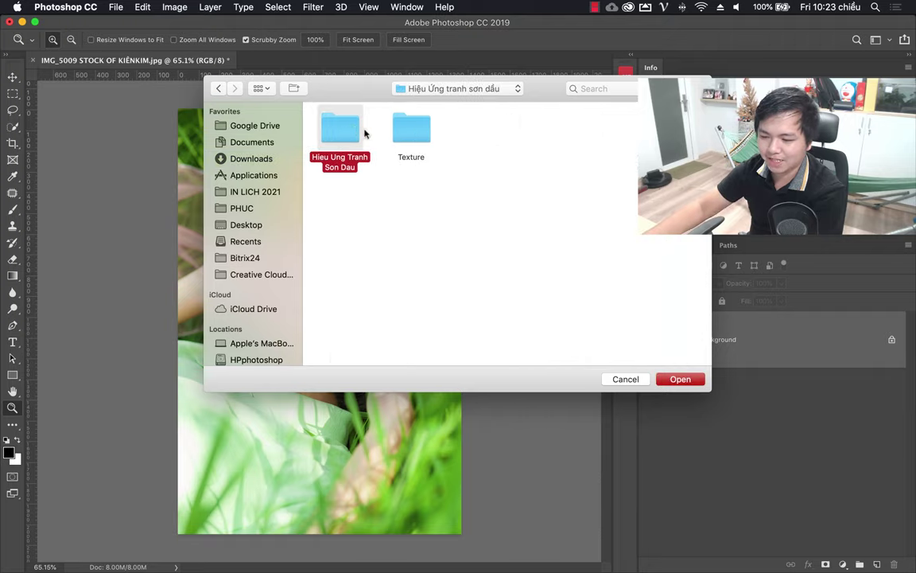
double_click(342, 134)
click(412, 132)
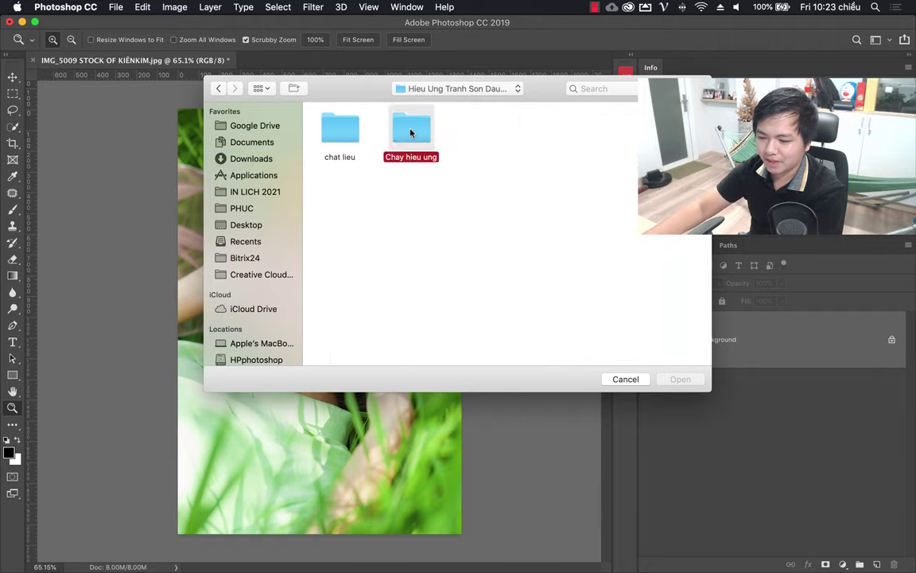
double_click(412, 132)
click(338, 131)
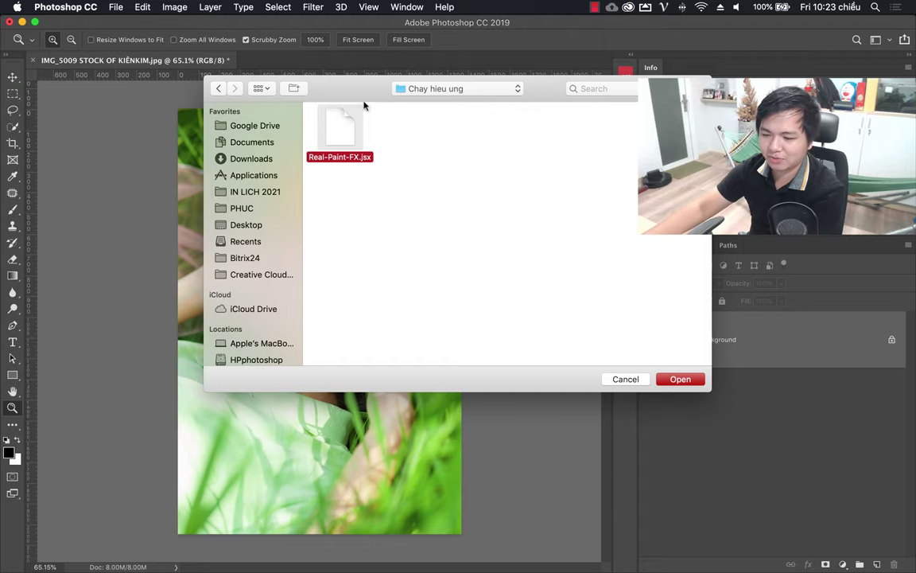
mouse_move(373, 92)
mouse_down()
mouse_move(248, 132)
mouse_move(252, 127)
mouse_up()
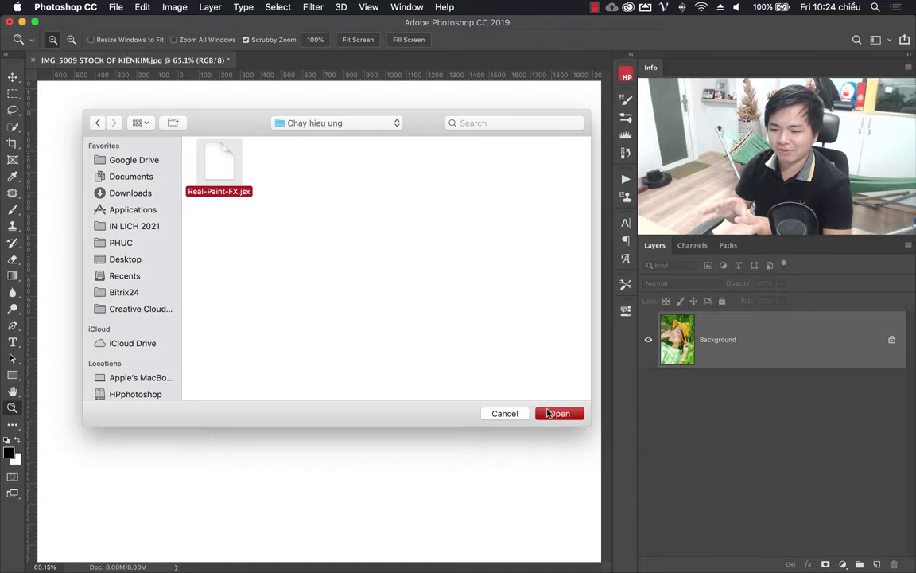
Run Real-Paint-FX.jsx and review the generated painting groups in the Layers panel.
click(551, 413)
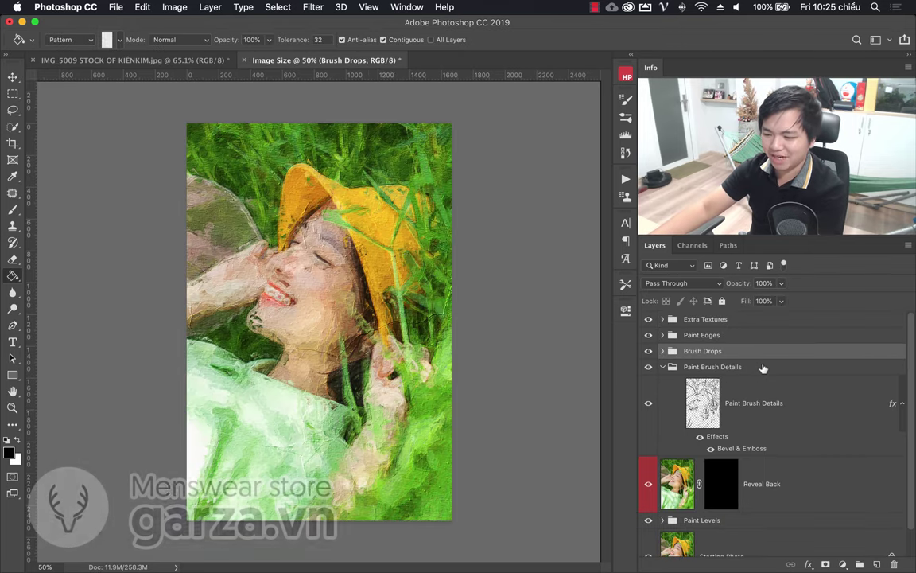
scroll(763, 368, down, 1)
scroll(764, 368, down, 1)
scroll(763, 368, up, 1)
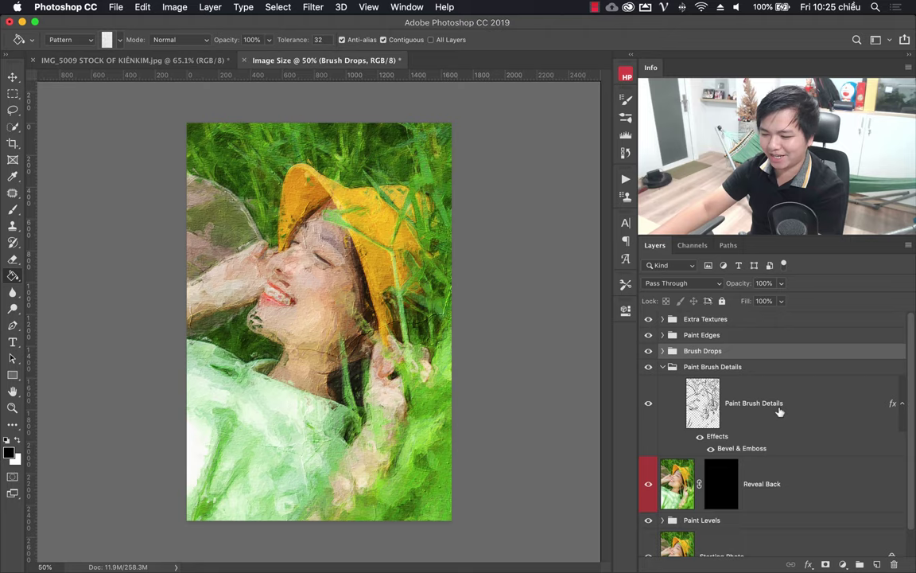
Collapse Paint Brush Details, zoom to about 181% on the lips, and target the Reveal Back mask.
click(662, 368)
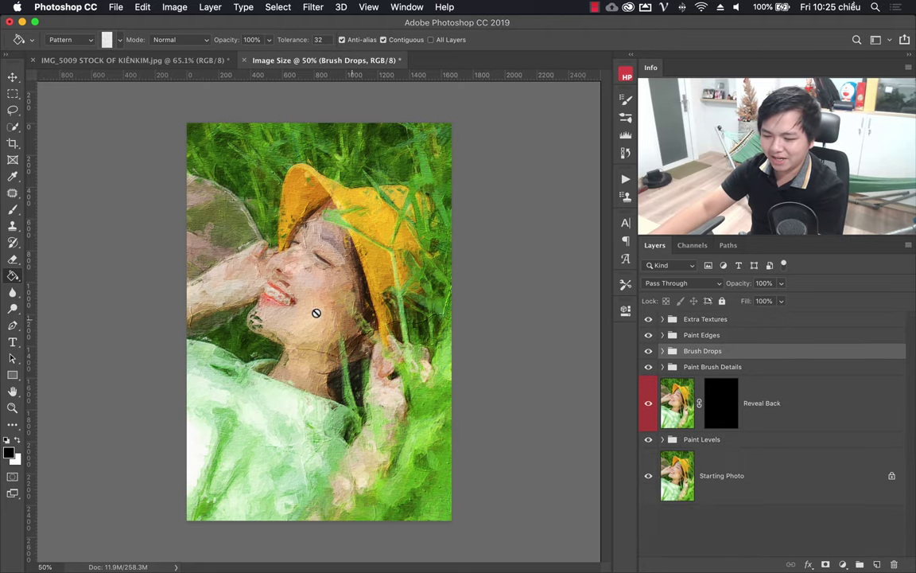
click(12, 407)
click(324, 287)
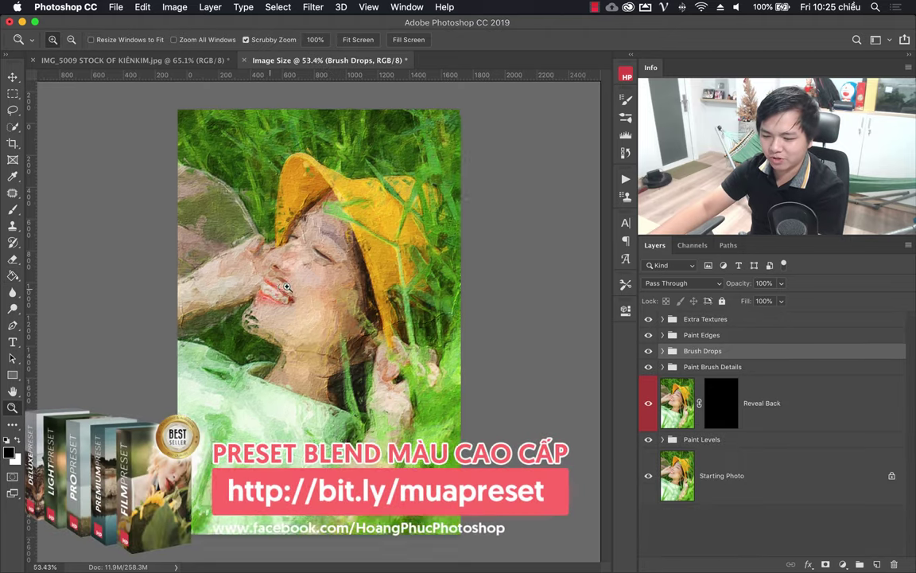
click(324, 287)
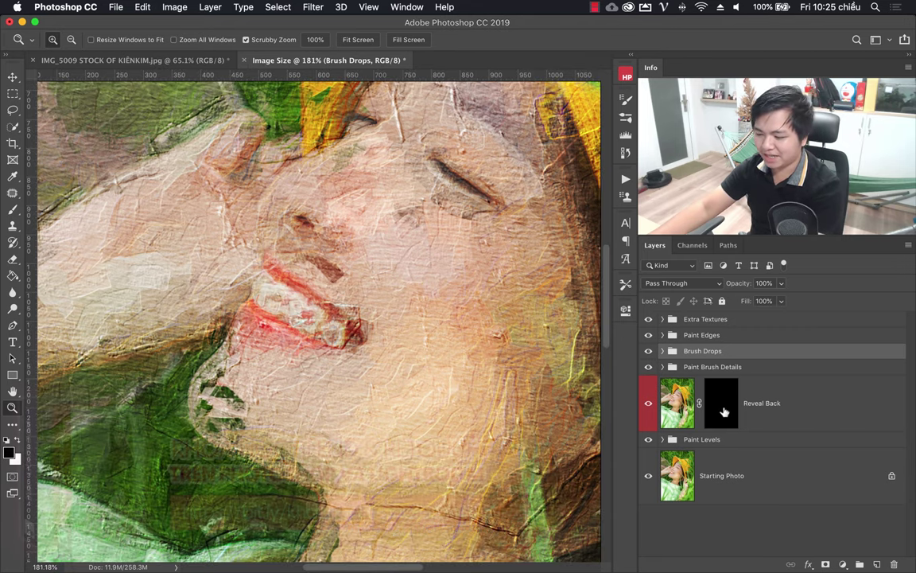
click(722, 414)
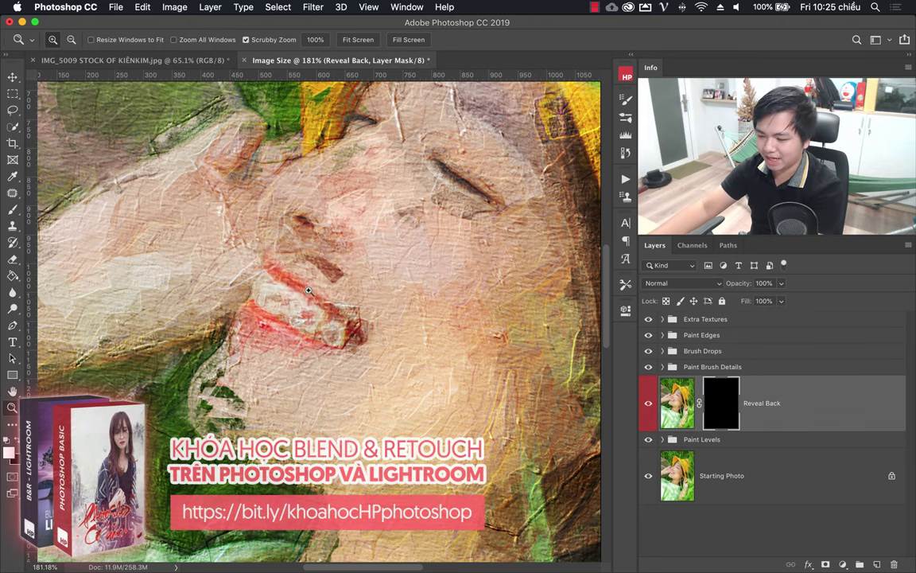
Set the Brush Tool to 57 px, 0% hardness, with white as the foreground colour.
drag(12, 211, 48, 205)
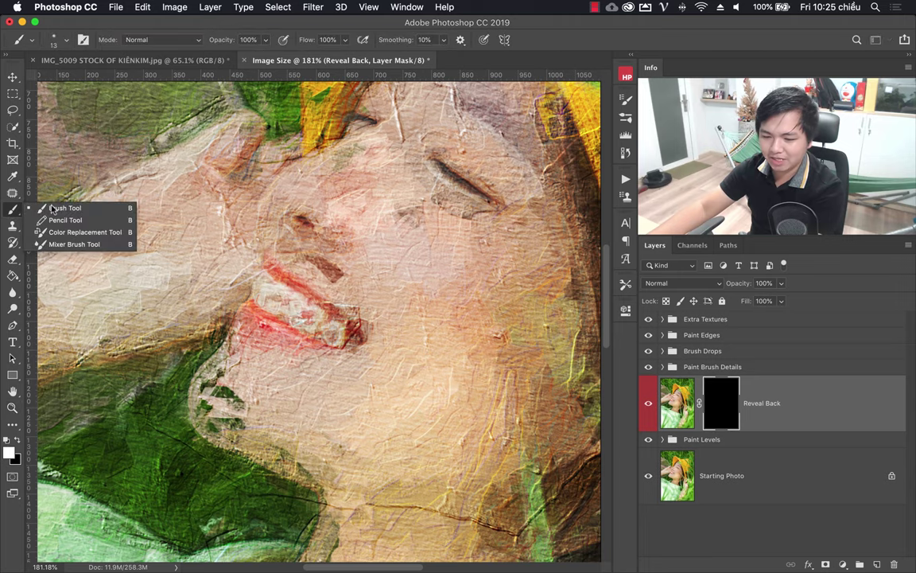
right_click(329, 233)
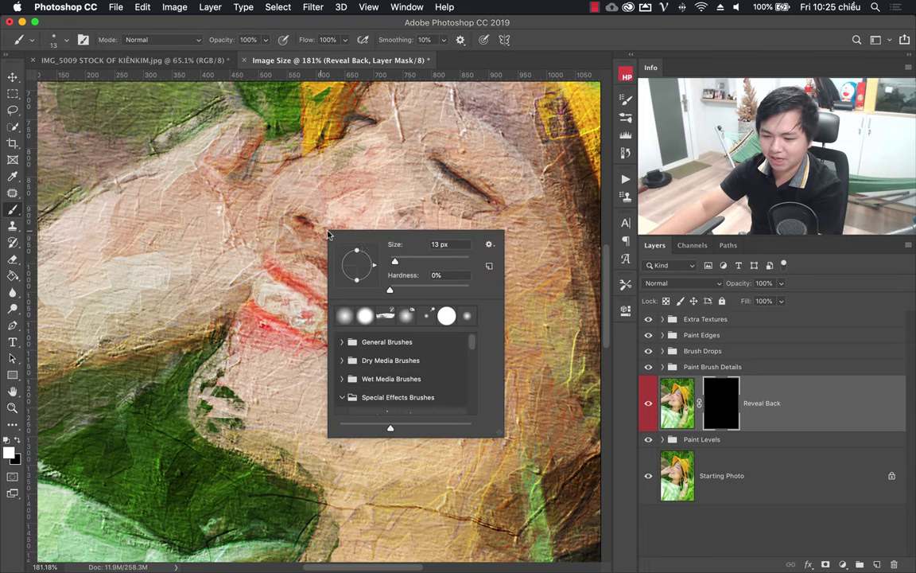
click(411, 261)
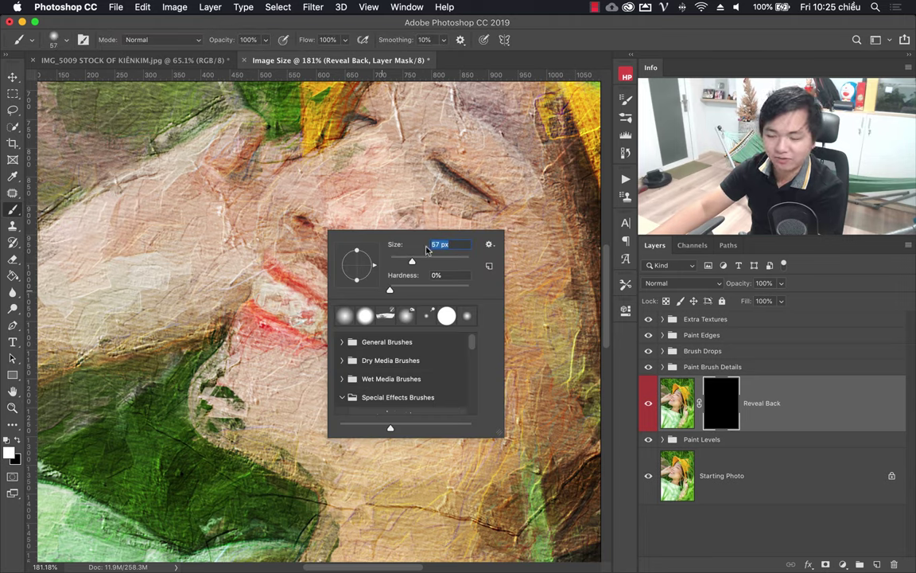
key(Return)
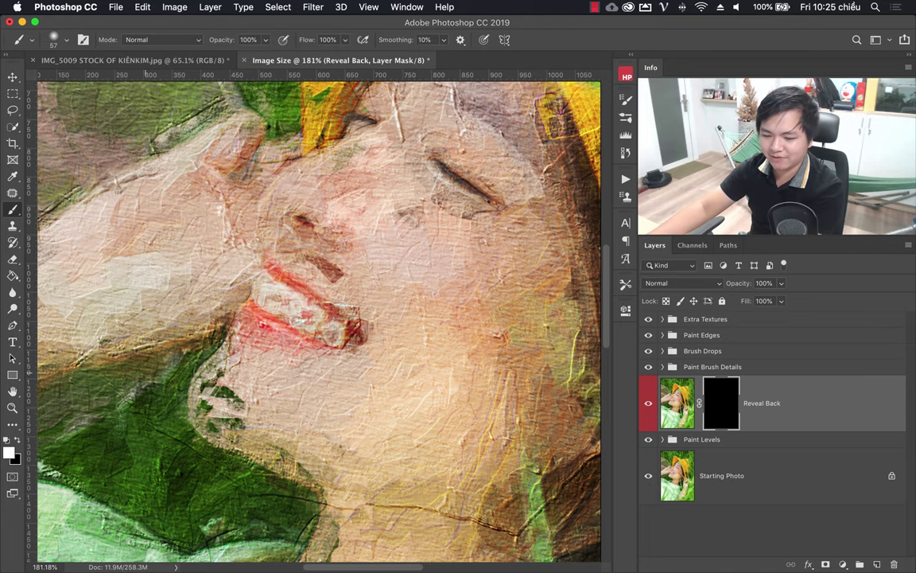
click(14, 456)
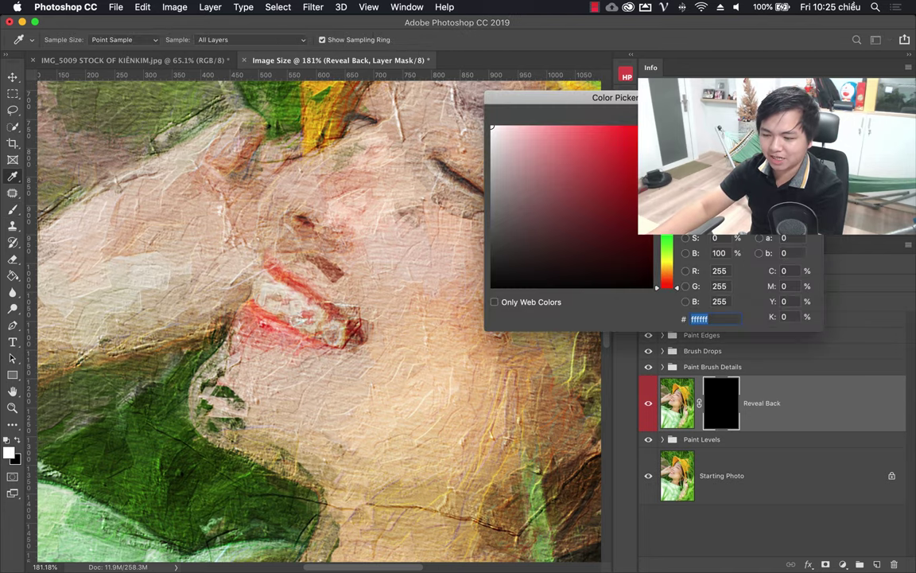
drag(709, 96, 293, 137)
click(364, 159)
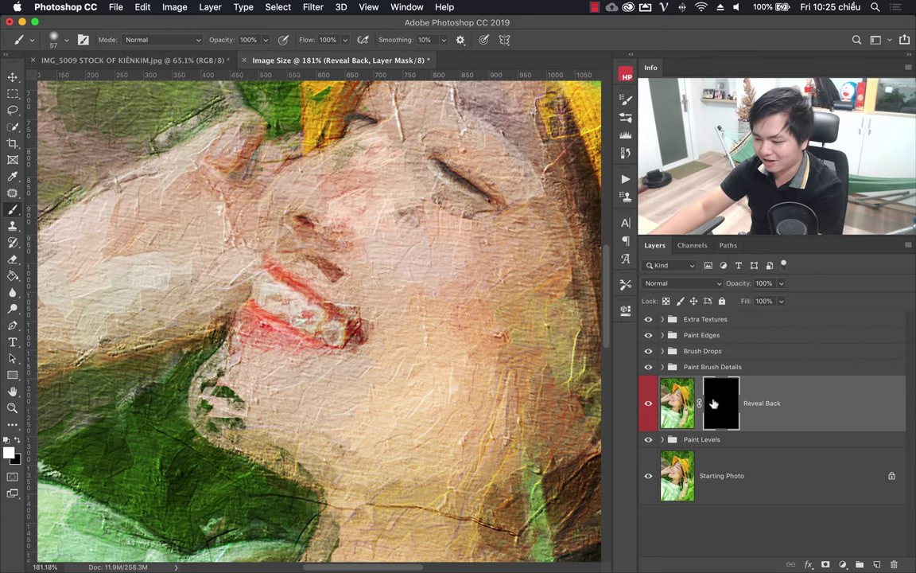
Paint white on the Reveal Back mask over the teeth, mouth and nose, then zoom out.
mouse_move(296, 314)
mouse_down()
mouse_move(274, 288)
mouse_move(283, 278)
mouse_move(296, 296)
mouse_up()
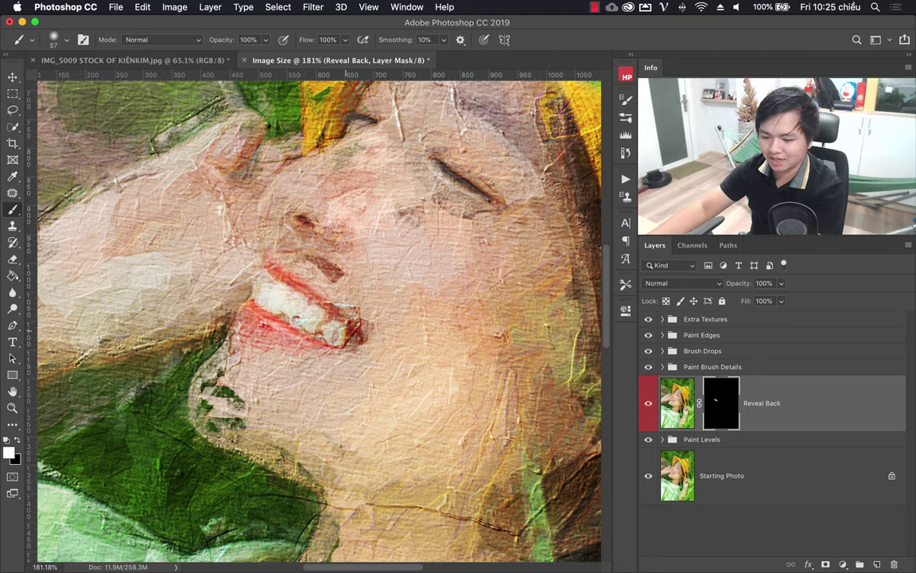
mouse_move(206, 376)
mouse_down()
mouse_move(190, 344)
mouse_move(211, 378)
mouse_up()
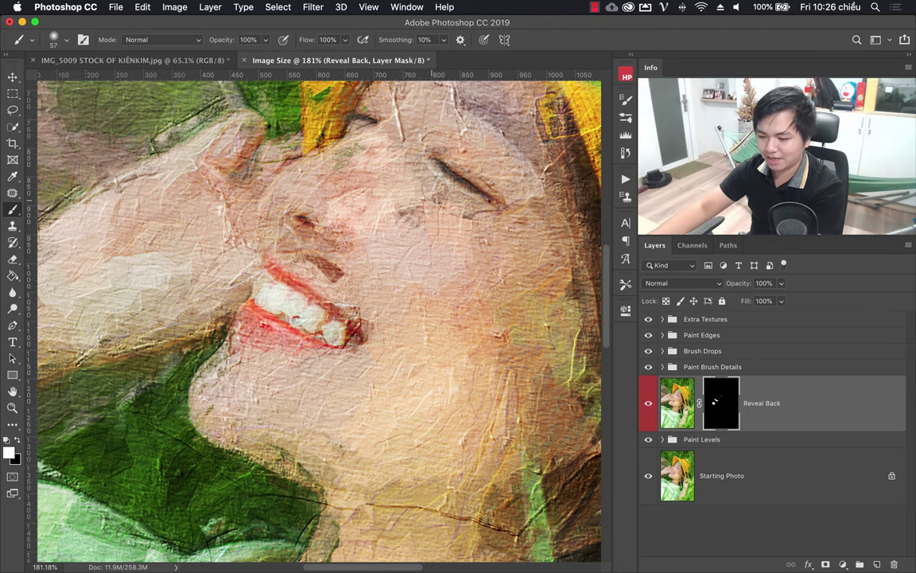
drag(318, 219, 294, 240)
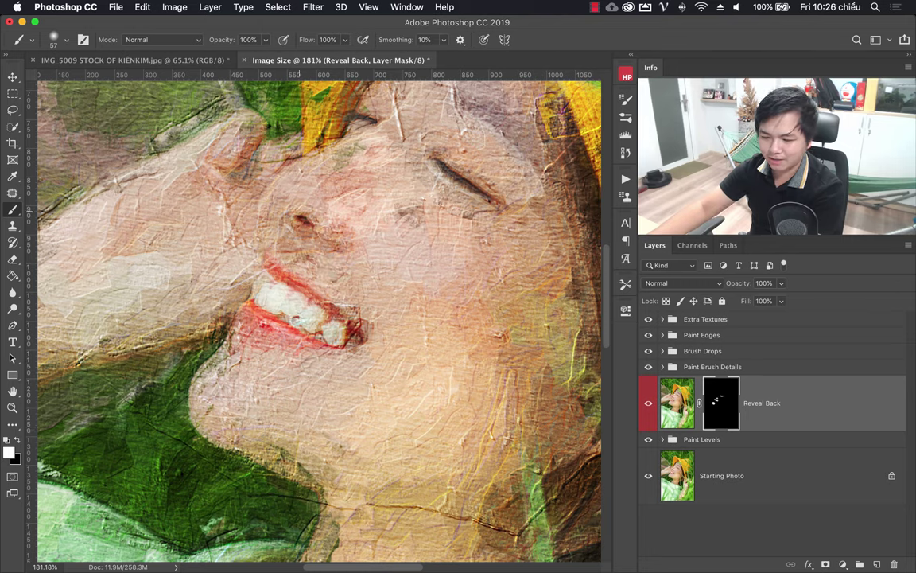
drag(282, 203, 291, 223)
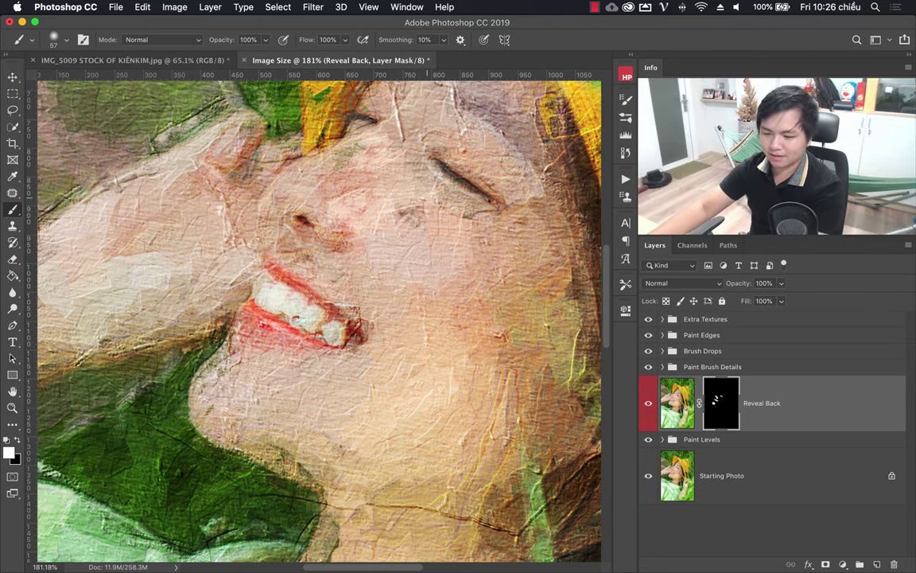
key(z)
mouse_move(342, 291)
mouse_down()
mouse_move(311, 291)
mouse_move(292, 276)
mouse_move(302, 276)
mouse_up()
In Extra Textures, enable Old Canvas Texture, hide Broken Wall Texture, and inspect the face.
click(663, 319)
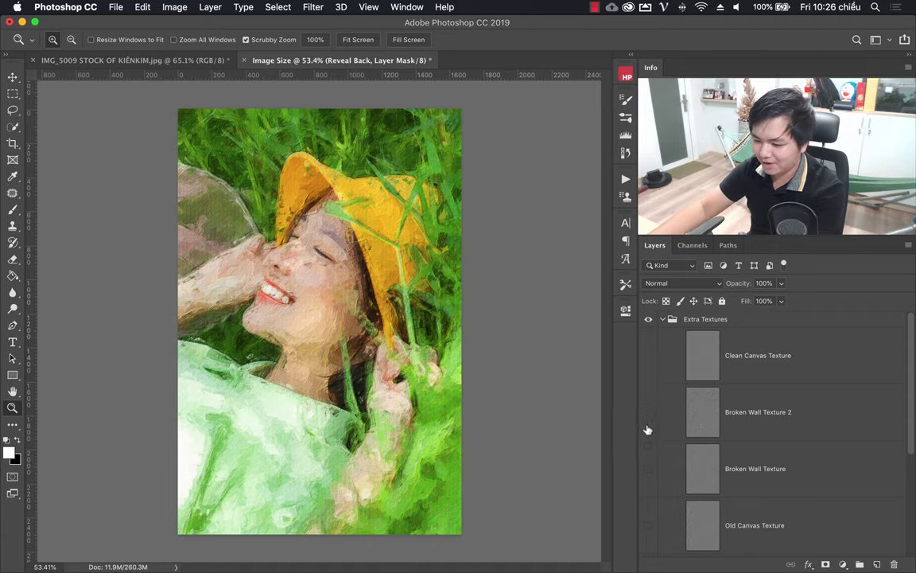
scroll(748, 408, down, 3)
click(648, 473)
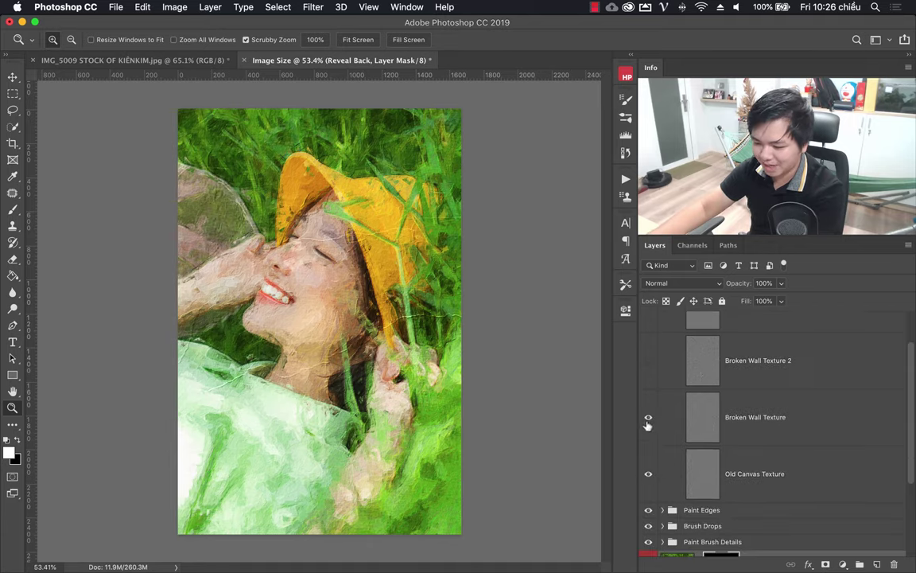
click(648, 417)
drag(297, 231, 296, 267)
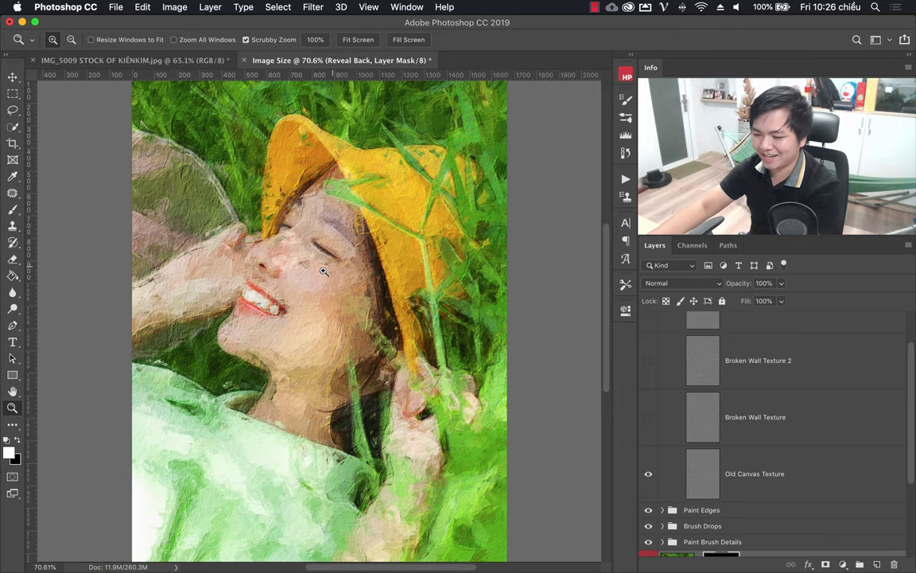
drag(295, 233, 262, 233)
scroll(721, 395, down, 3)
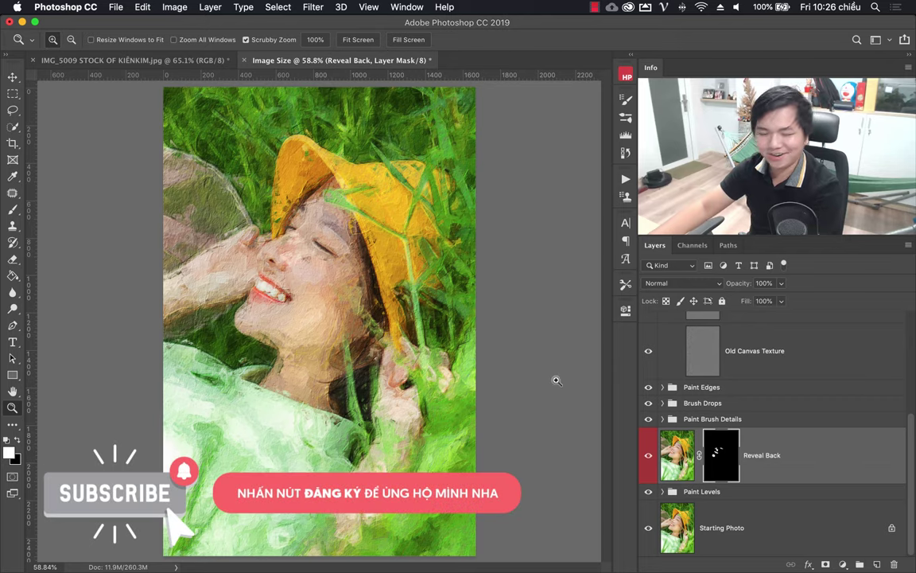